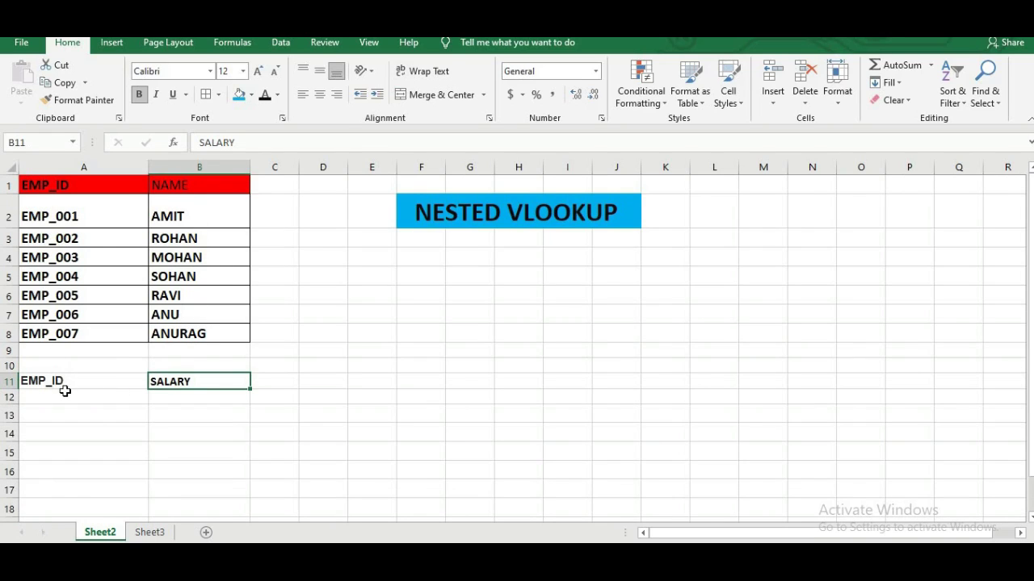
# Step: Fill in the lookup employee ID in cell A12 on Sheet2, using the ID listed in cell A3
pyautogui.click(67, 393)
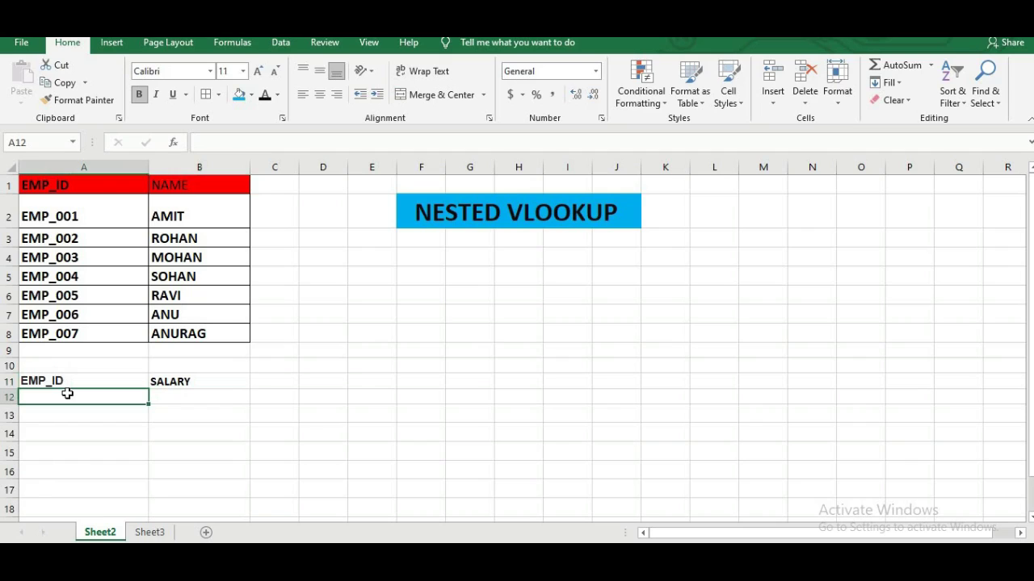
pyautogui.click(174, 394)
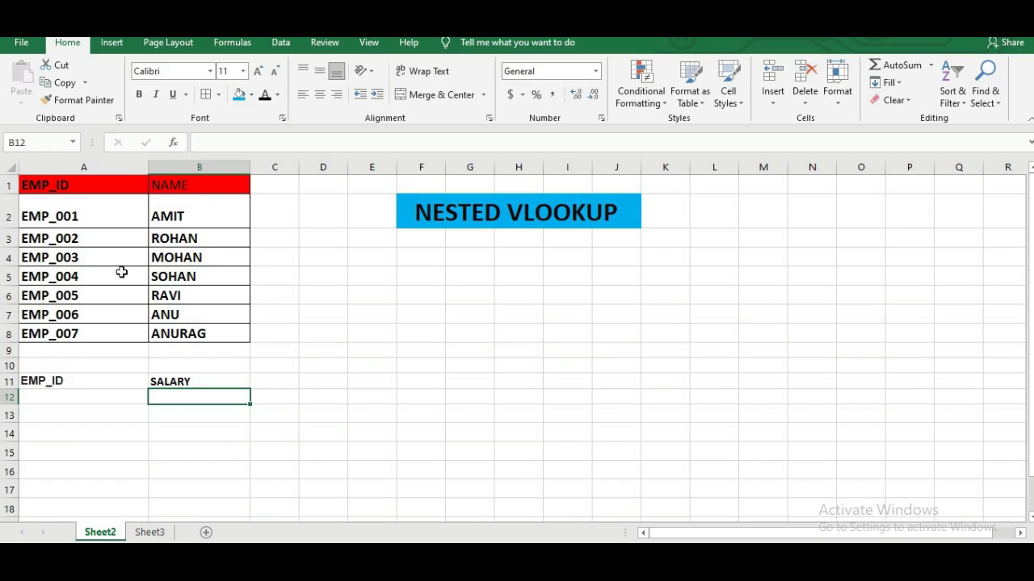
pyautogui.click(107, 395)
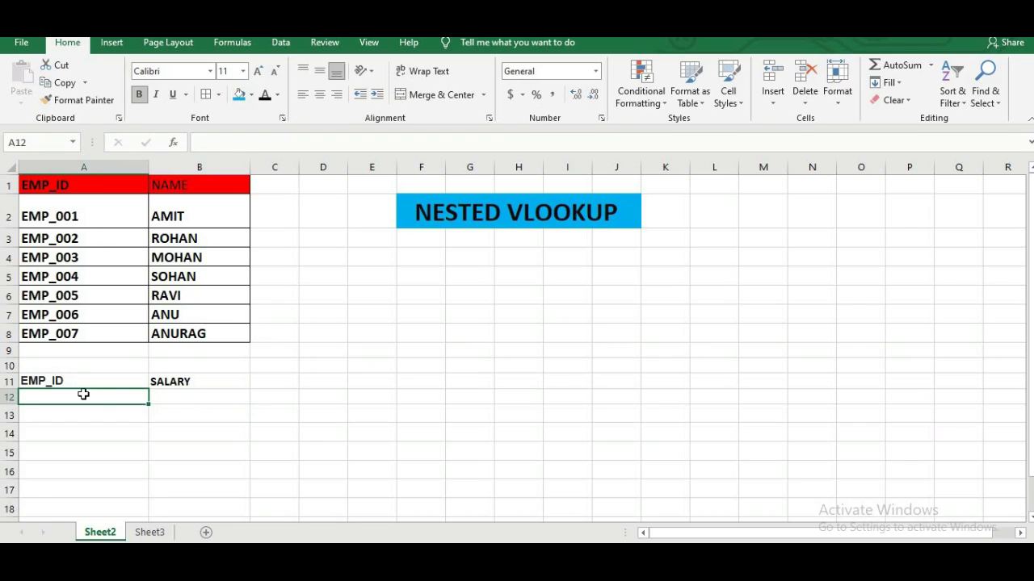
pyautogui.write('EMP')
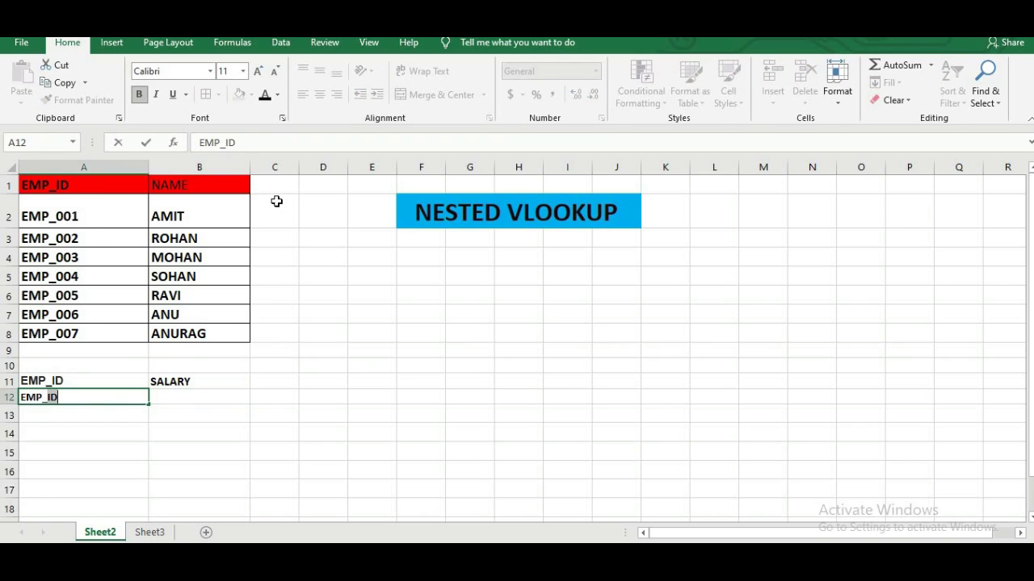
pyautogui.write('_002')
pyautogui.press('Tab')
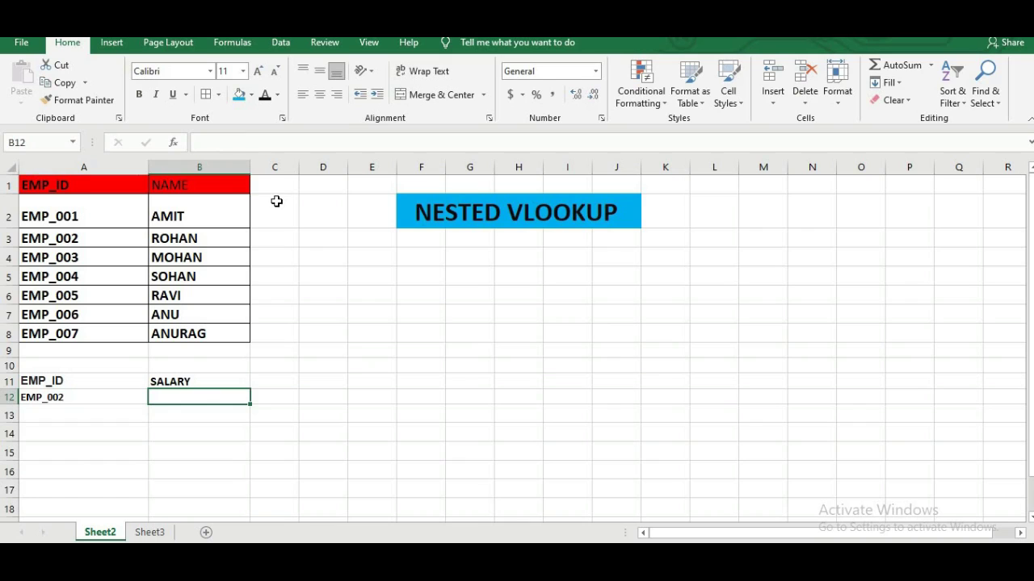
# Step: Enter a VLOOKUP formula in B12 on Sheet2 that finds A12 in A2:B8 and returns column 2 with exact match 0
pyautogui.click(206, 214)
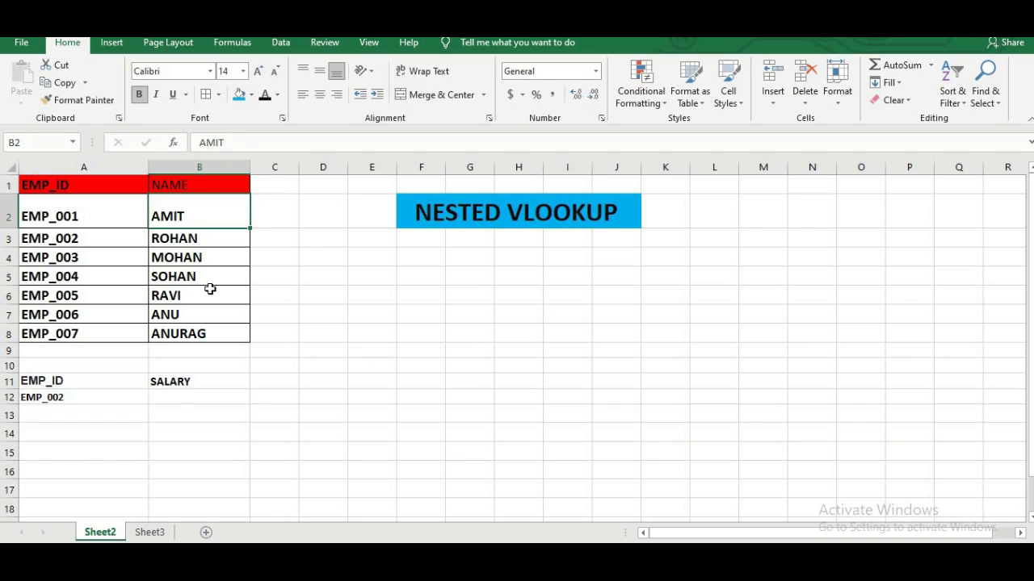
pyautogui.click(151, 533)
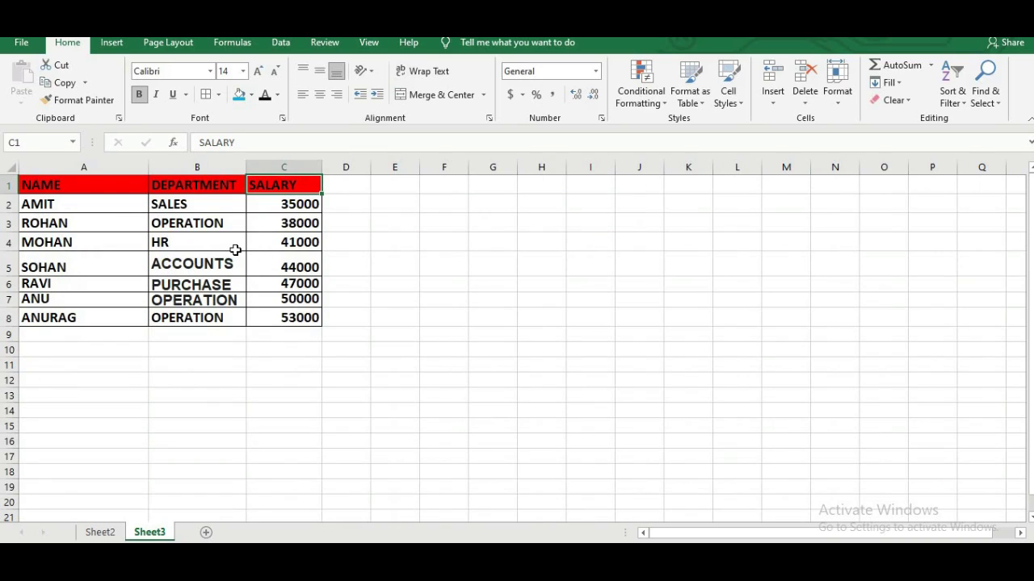
pyautogui.click(108, 533)
pyautogui.click(197, 394)
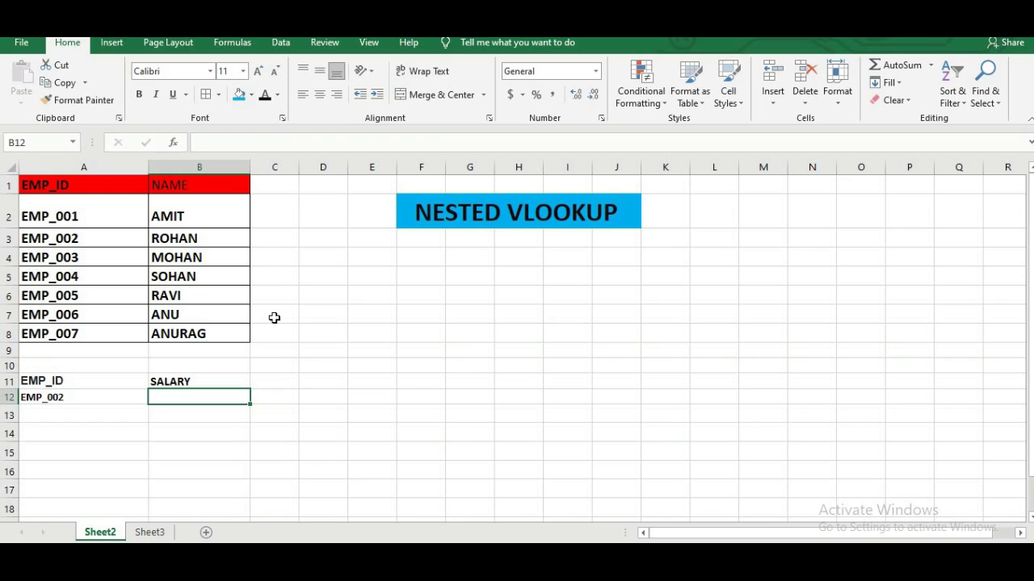
pyautogui.write('=V')
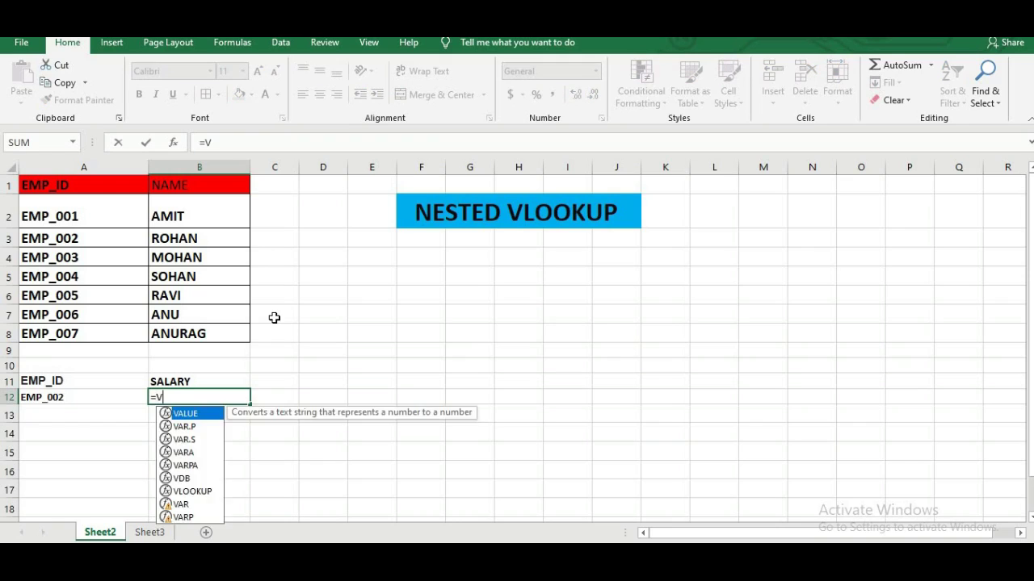
pyautogui.write('LOOKUP')
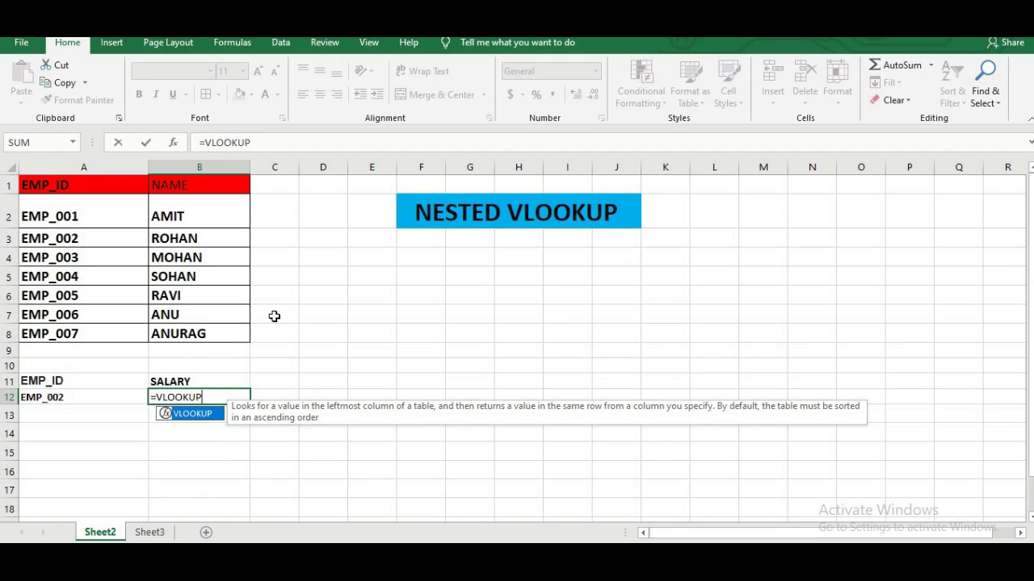
pyautogui.write('(')
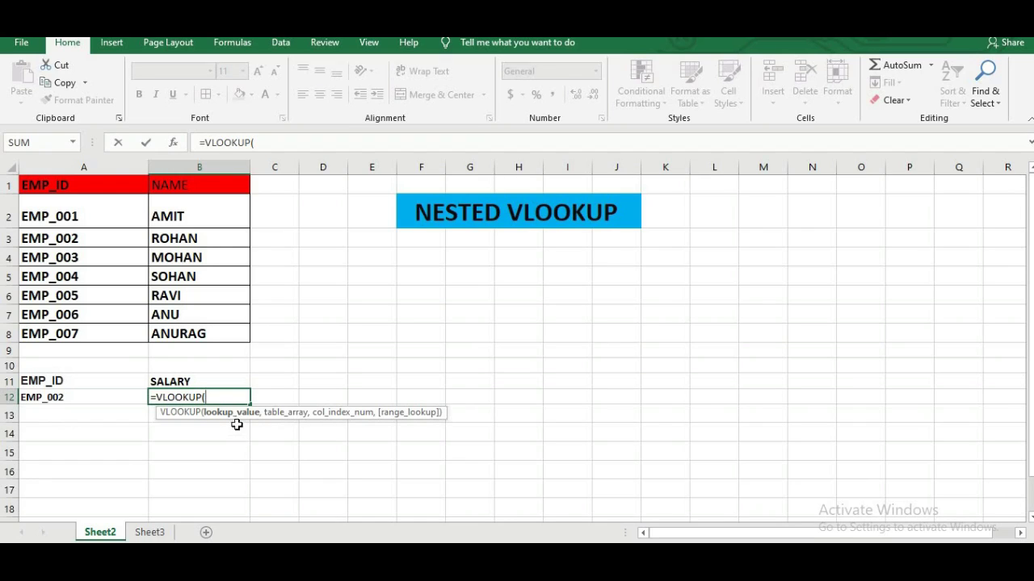
pyautogui.click(71, 399)
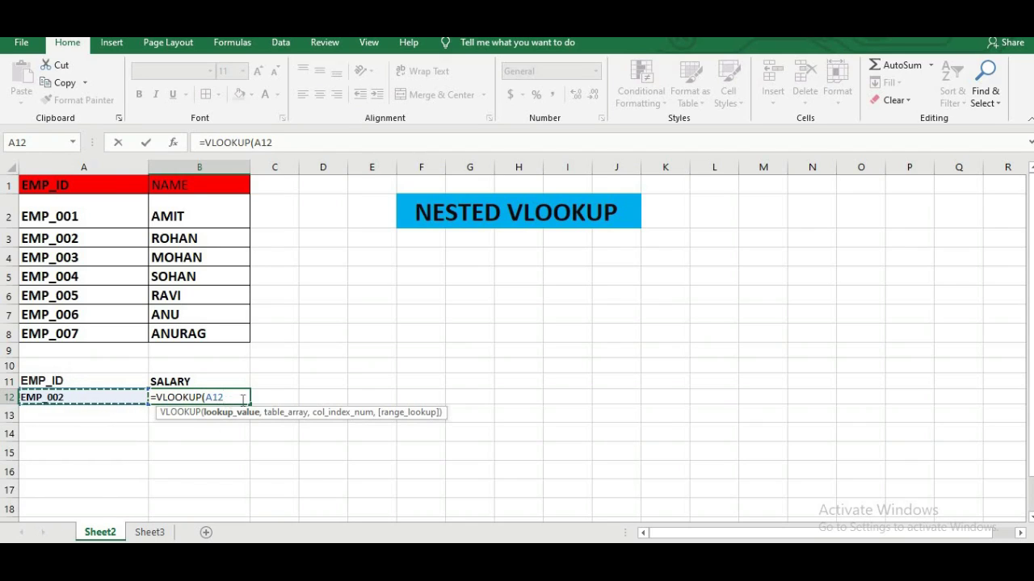
pyautogui.write(',')
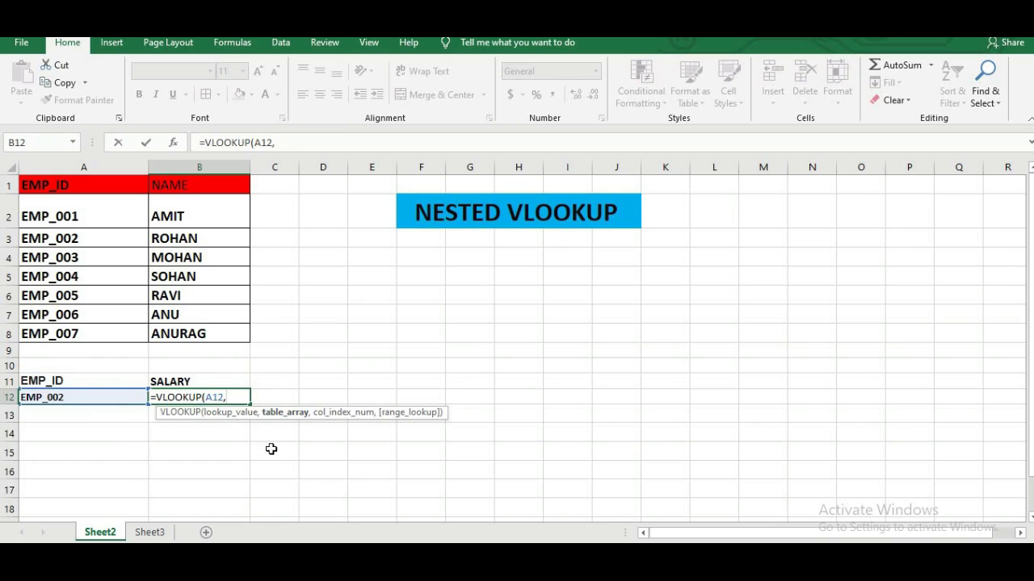
pyautogui.moveTo(51, 215); pyautogui.dragTo(187, 333)
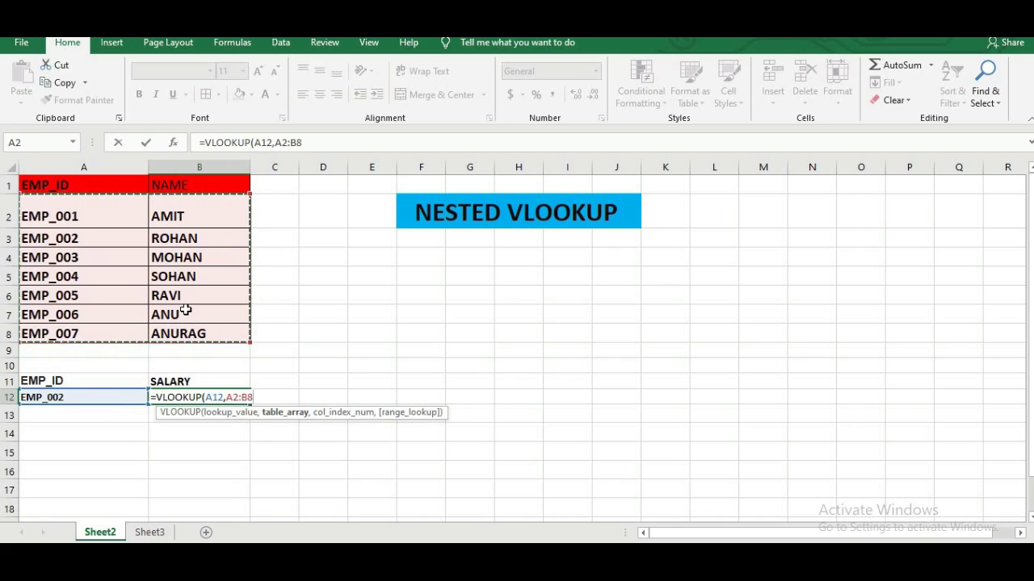
pyautogui.write(',')
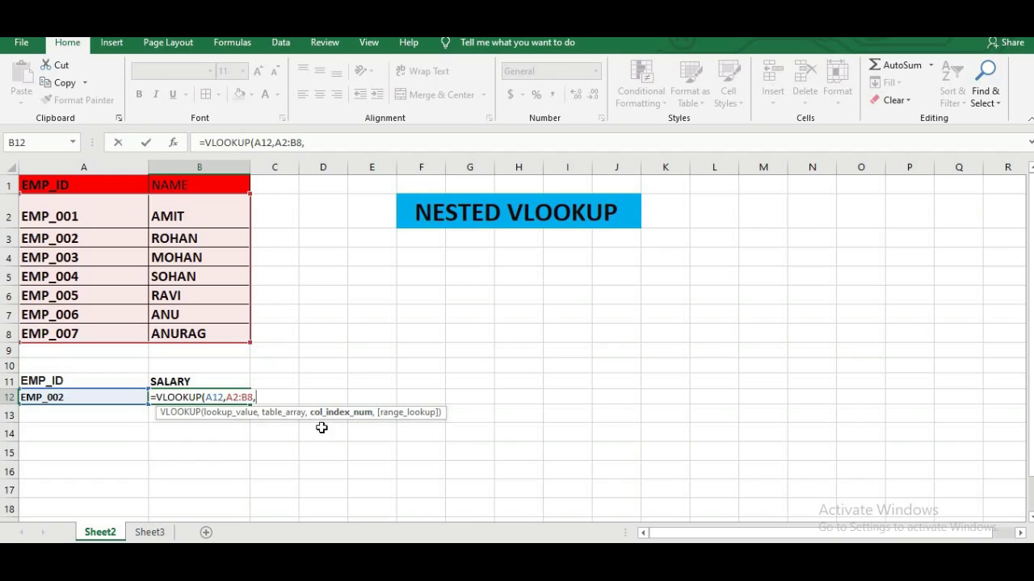
pyautogui.write('2,')
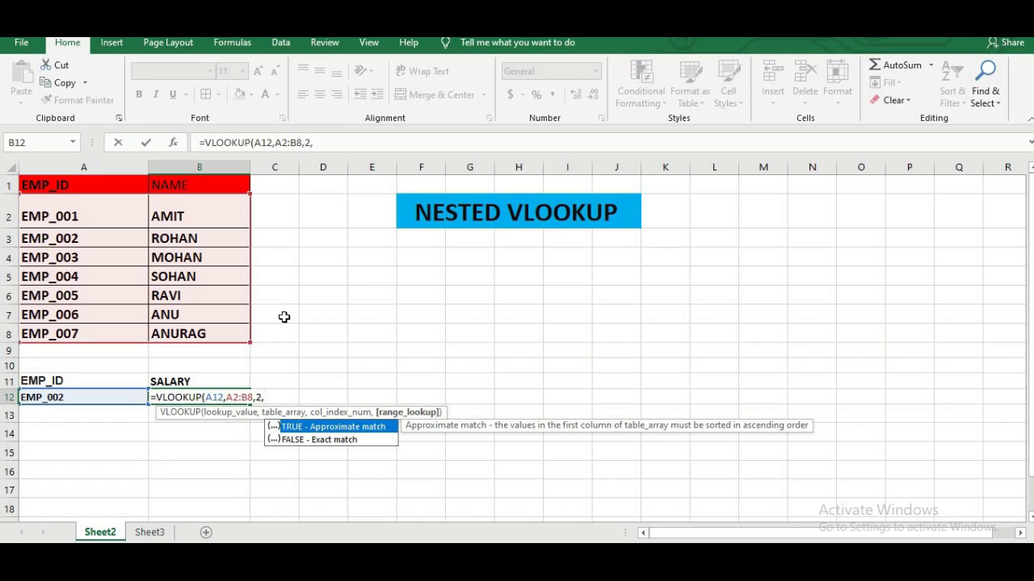
pyautogui.write('0)')
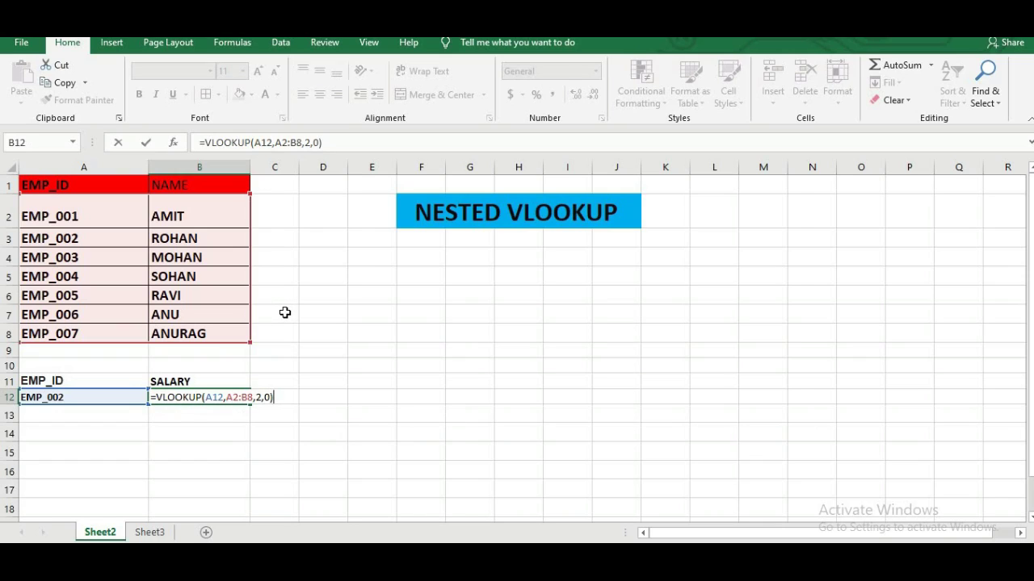
pyautogui.press('Return')
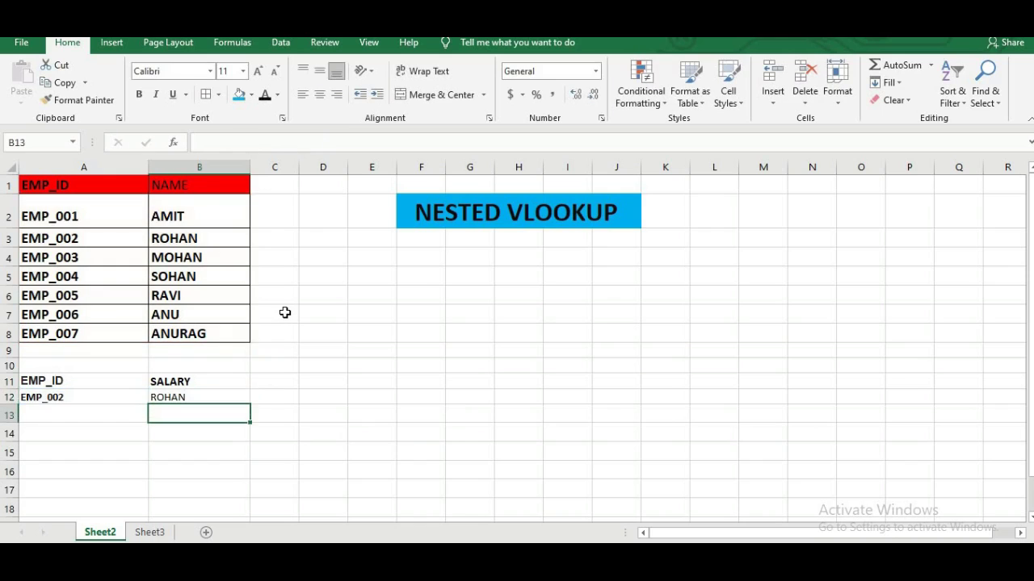
# Step: Wrap B12's existing VLOOKUP in an outer VLOOKUP so that the inner formula becomes its lookup value
pyautogui.click(222, 397)
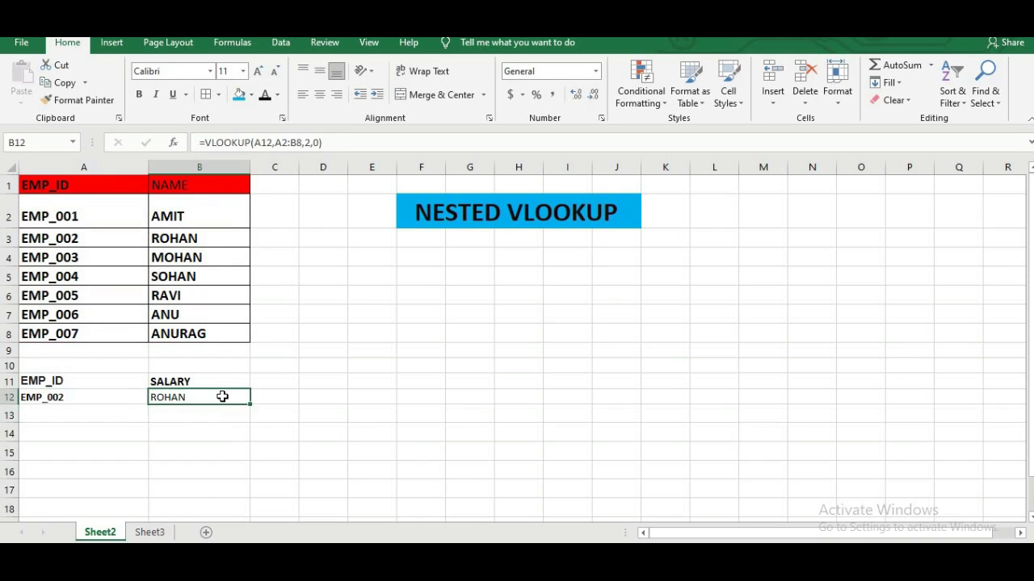
pyautogui.click(151, 532)
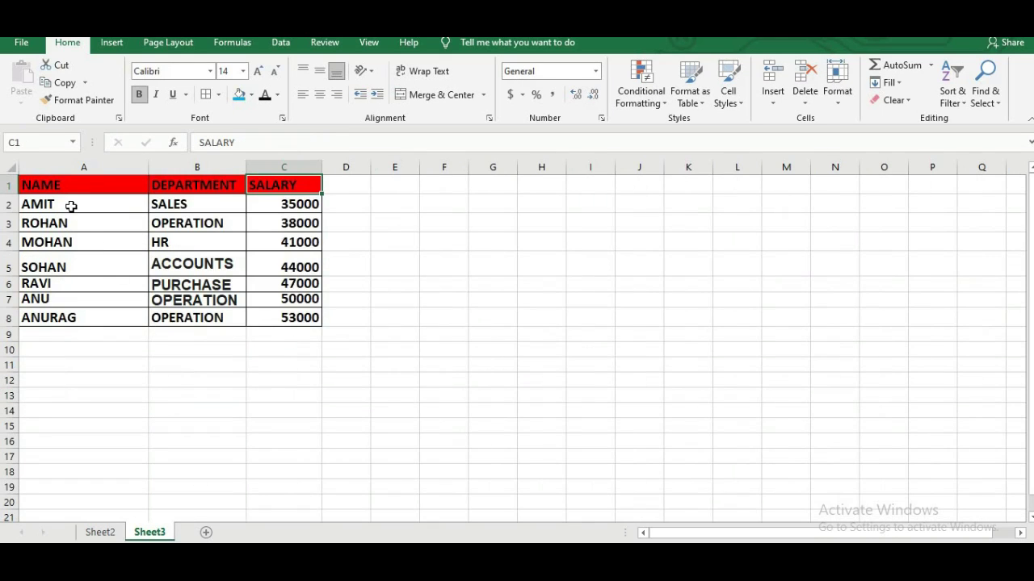
pyautogui.click(103, 533)
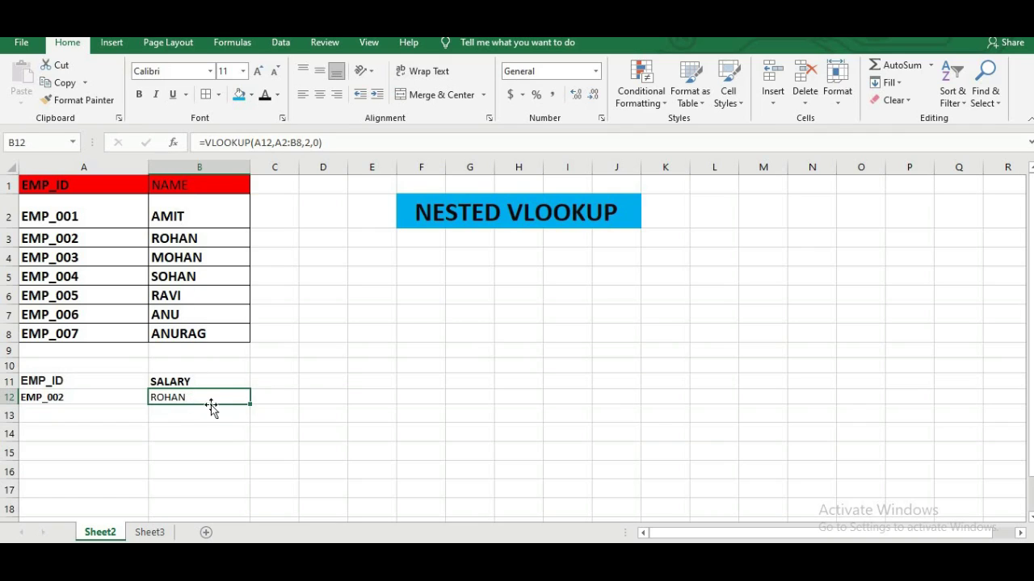
pyautogui.click(149, 533)
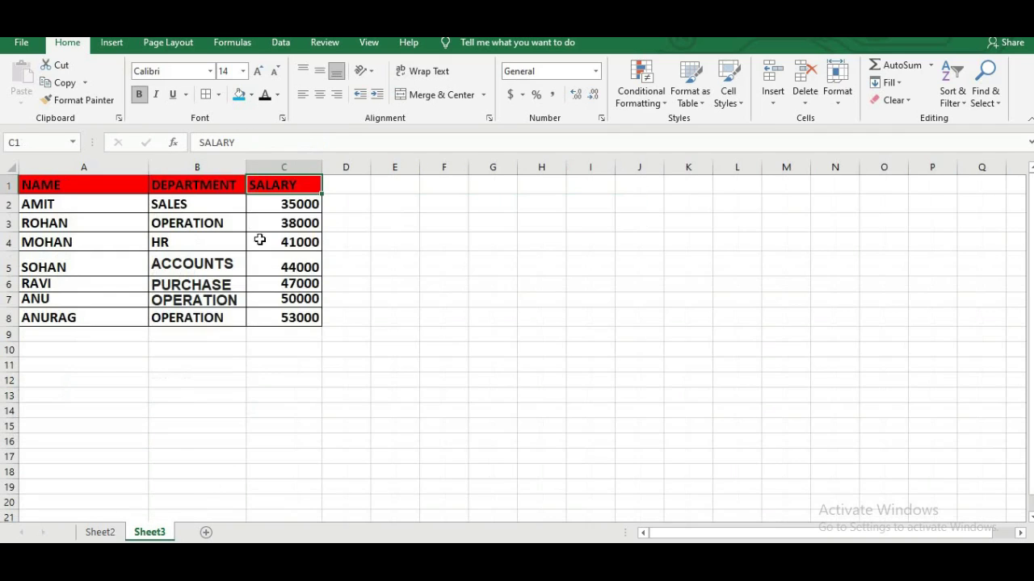
pyautogui.click(100, 533)
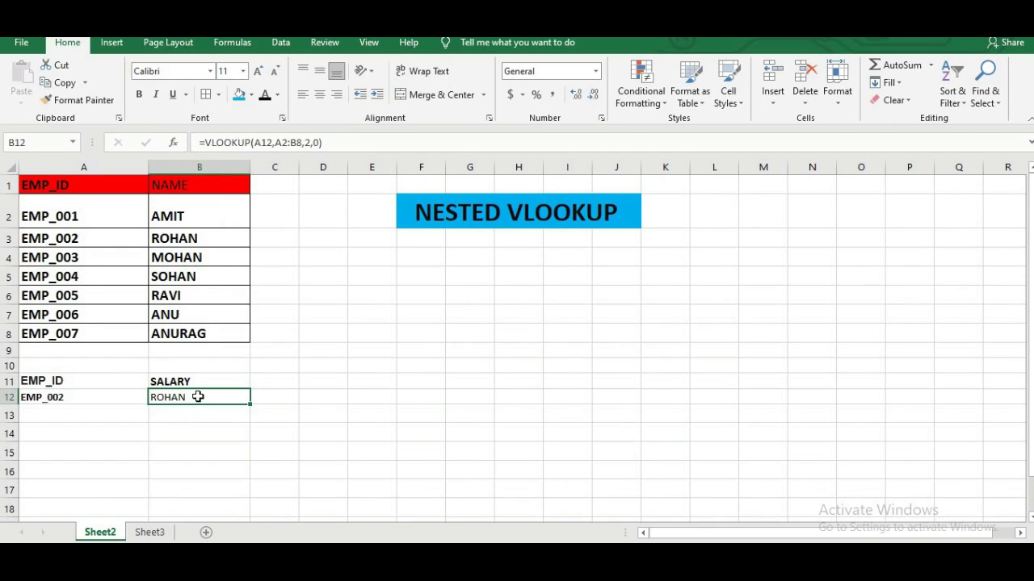
pyautogui.click(206, 142)
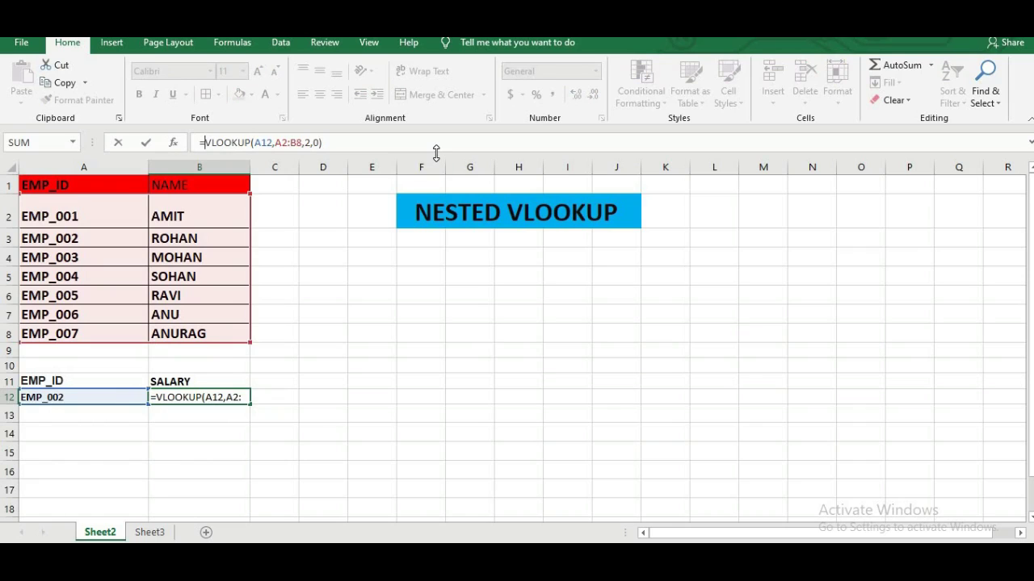
pyautogui.write('VLOO')
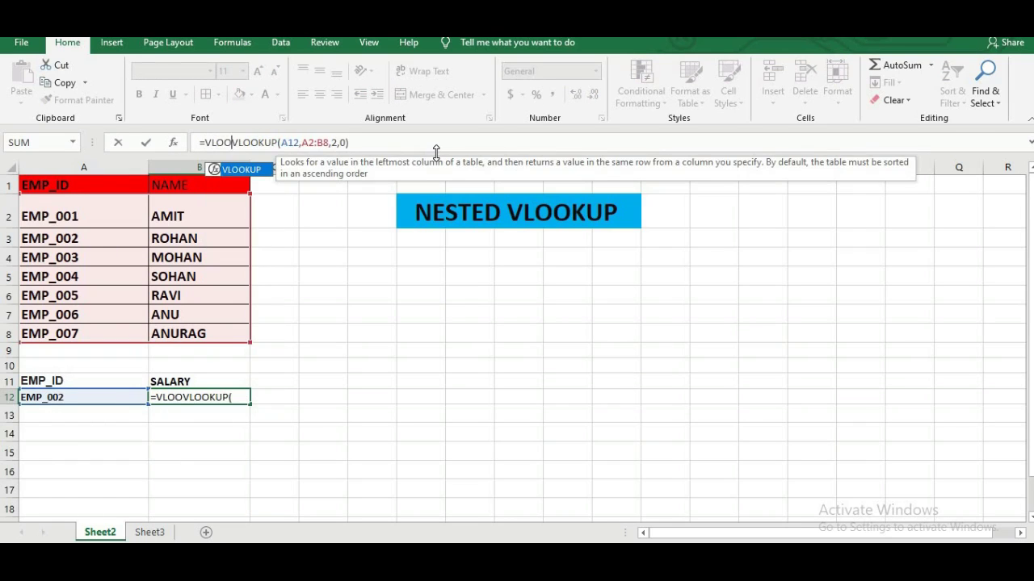
pyautogui.write('KUP')
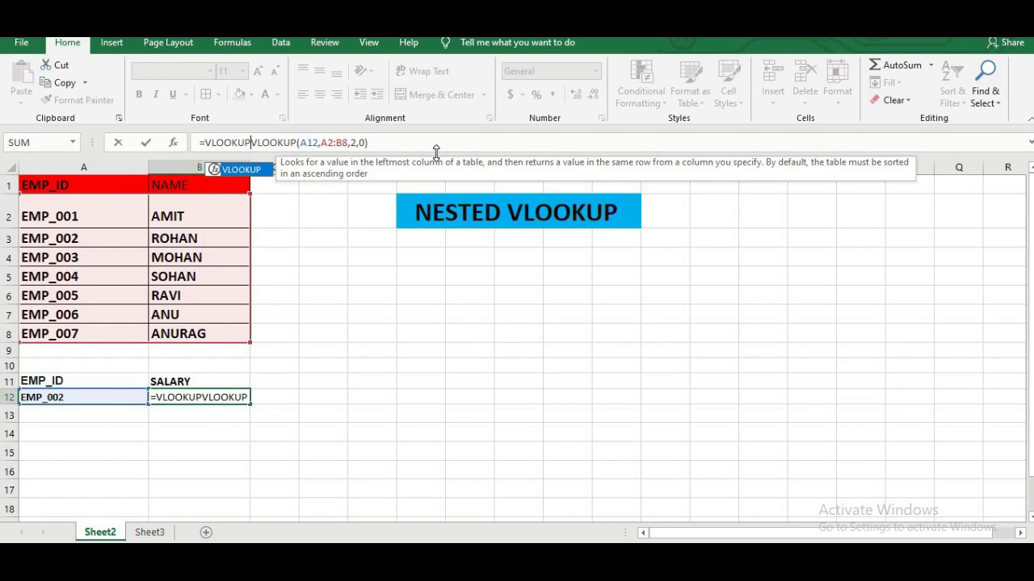
pyautogui.write('(')
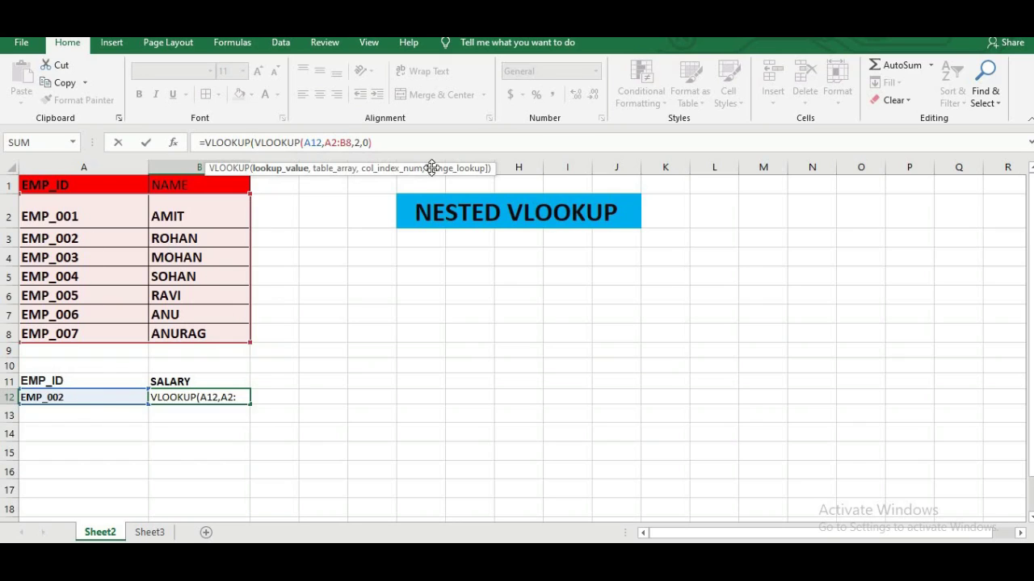
pyautogui.click(404, 146)
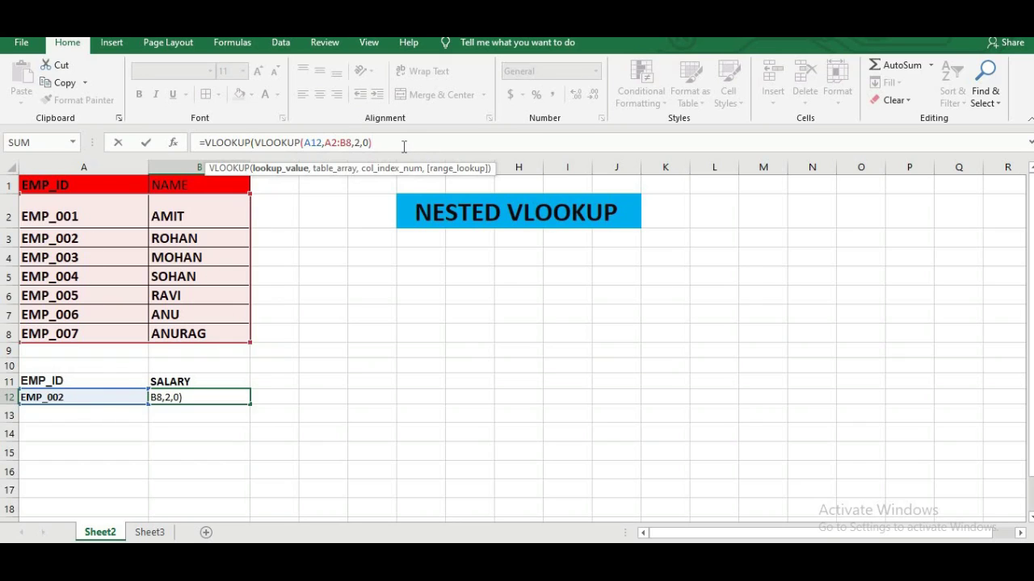
pyautogui.write(',')
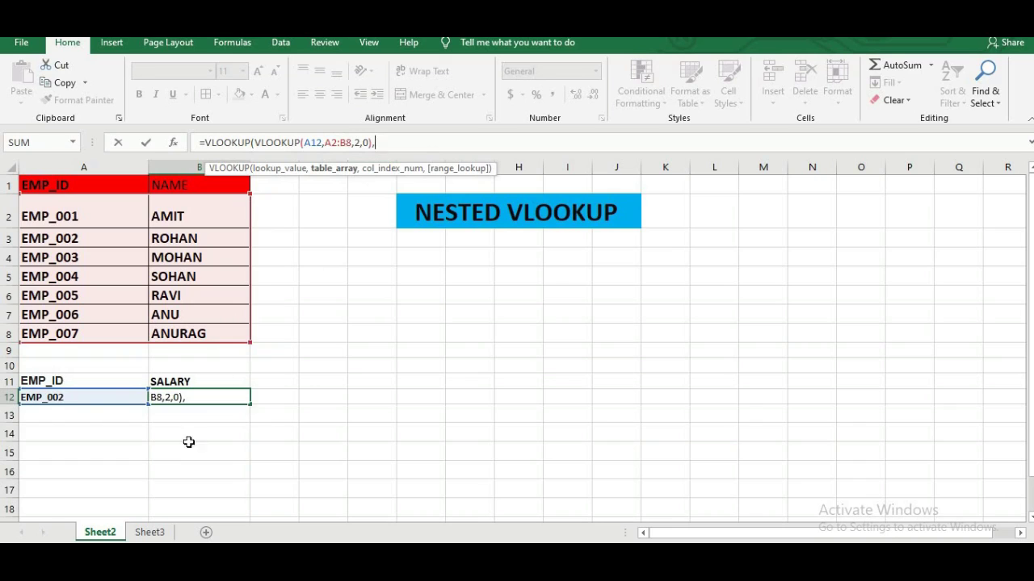
# Step: Complete the outer VLOOKUP with table array Sheet3!A2:C8, column index 3 and exact match 0
pyautogui.click(143, 532)
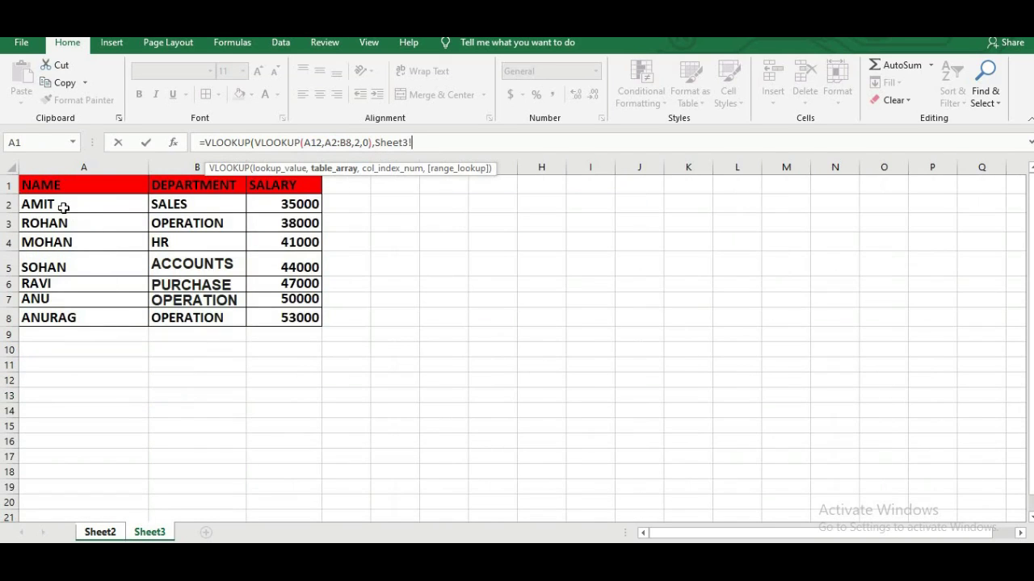
pyautogui.moveTo(63, 206); pyautogui.dragTo(258, 323)
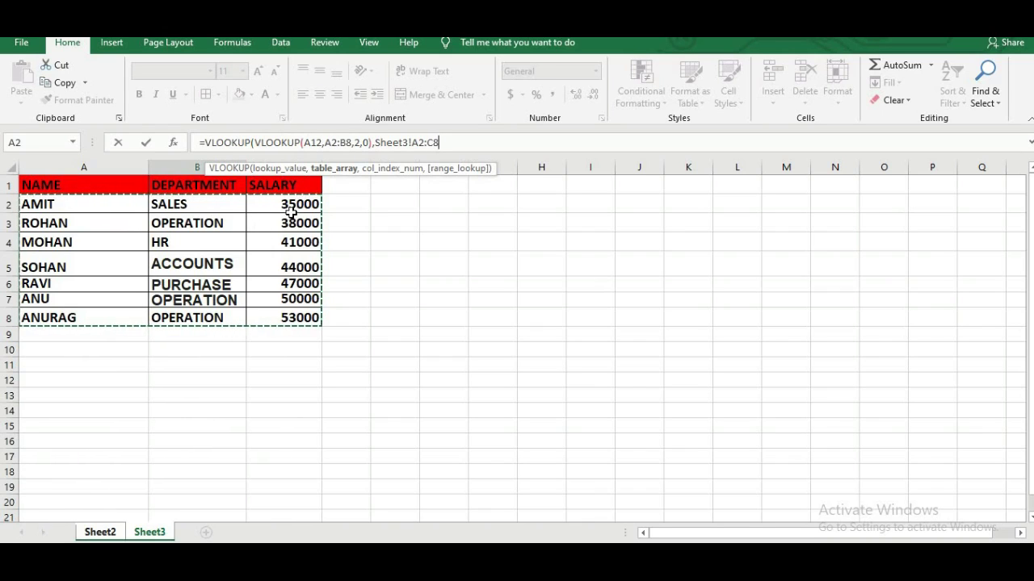
pyautogui.write(',3')
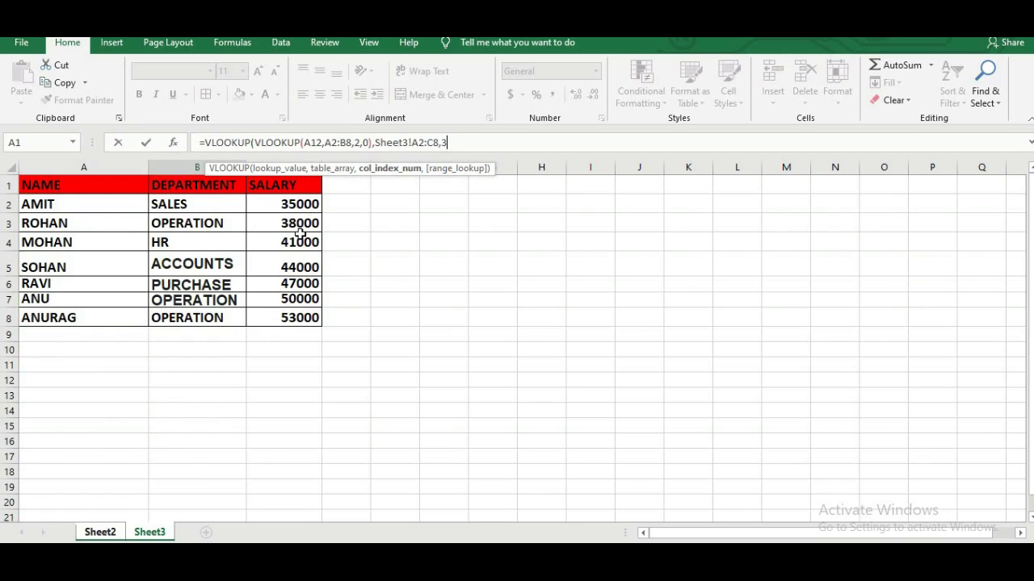
pyautogui.write(',')
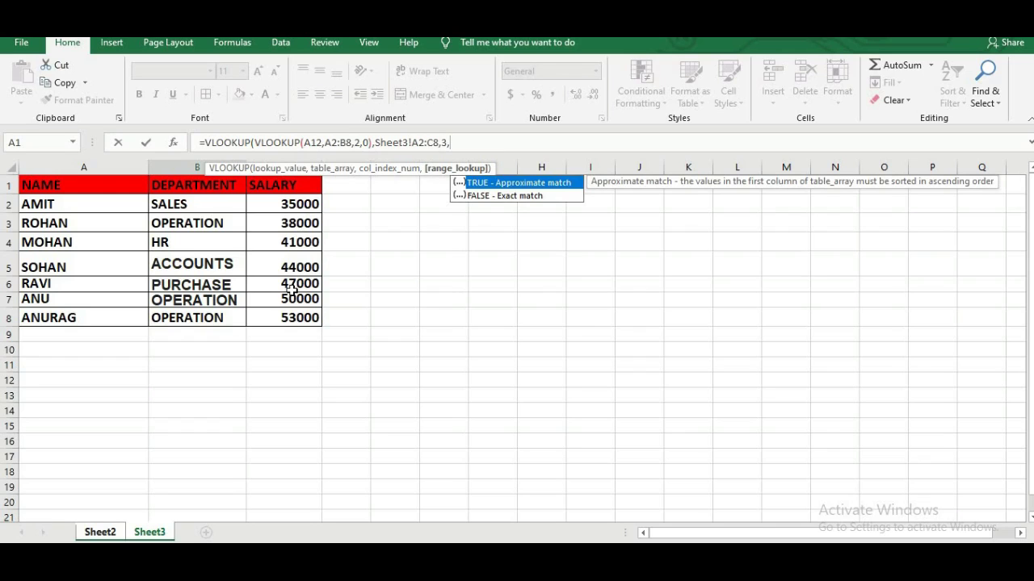
pyautogui.write('0)')
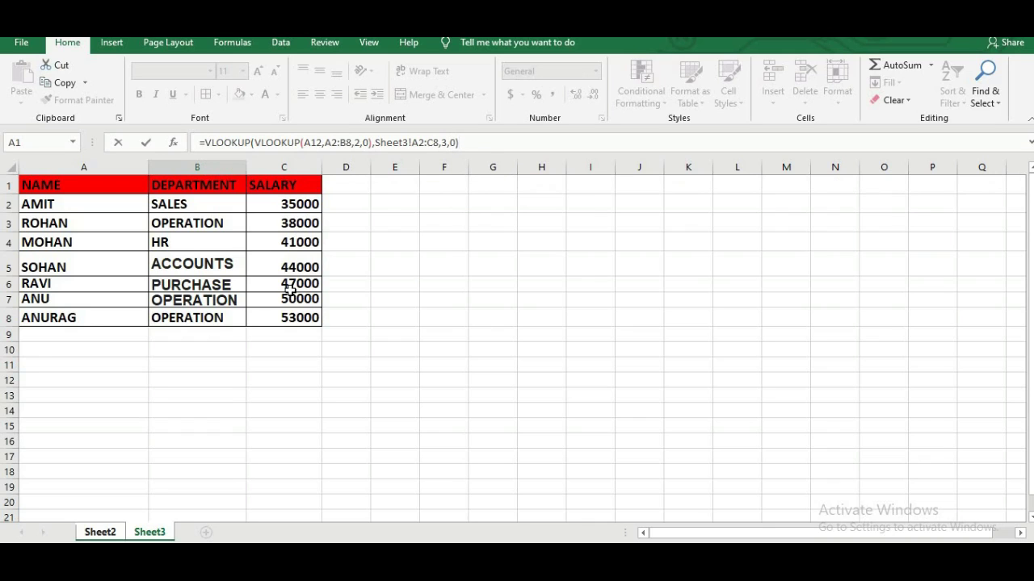
pyautogui.press('Return')
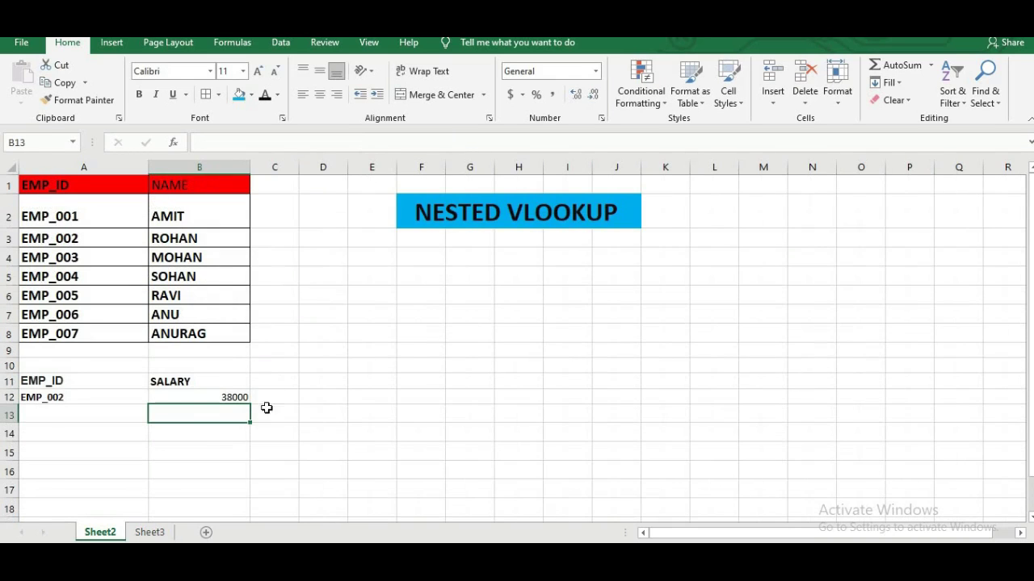
# Step: Replace the lookup ID in cell A12 with an employee ID ending in 009 that is missing from the table
pyautogui.click(229, 397)
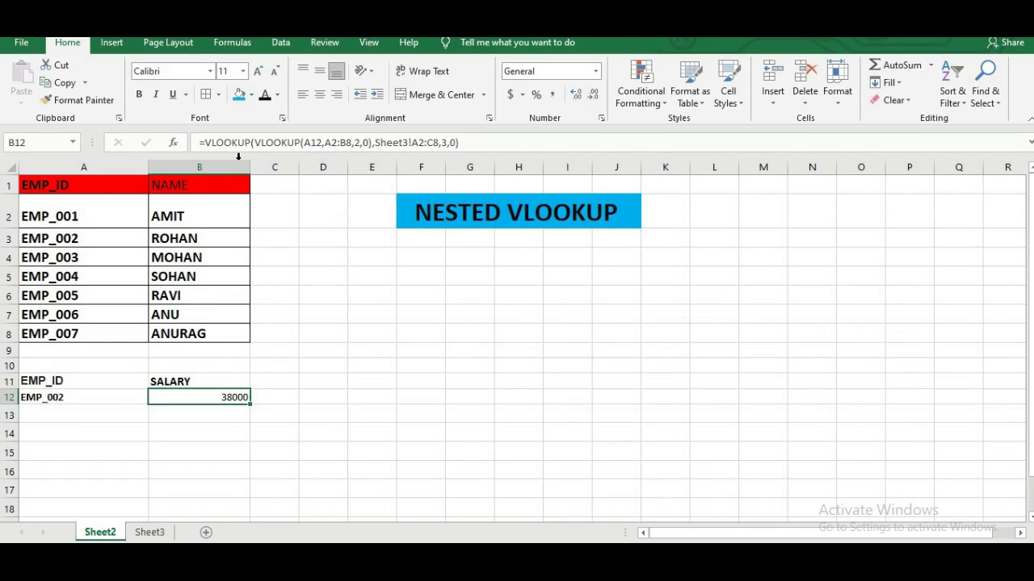
pyautogui.click(101, 398)
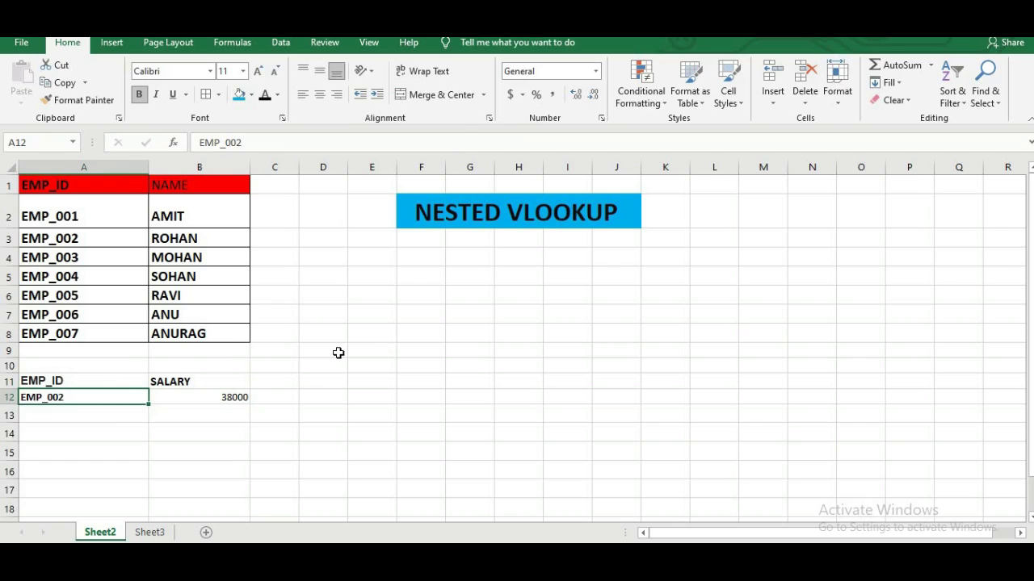
pyautogui.write('EMP')
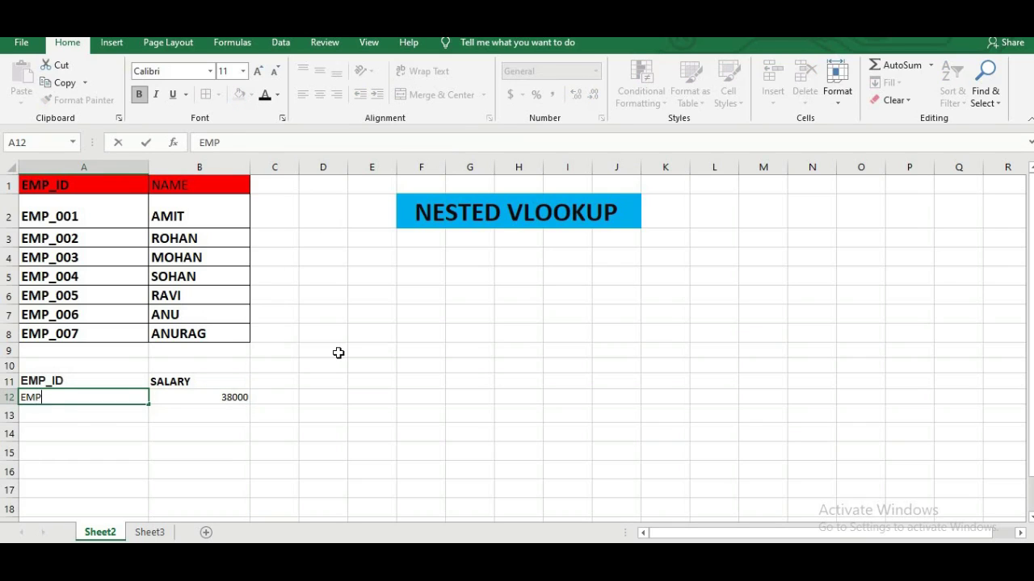
pyautogui.write('_009')
pyautogui.press('Return')
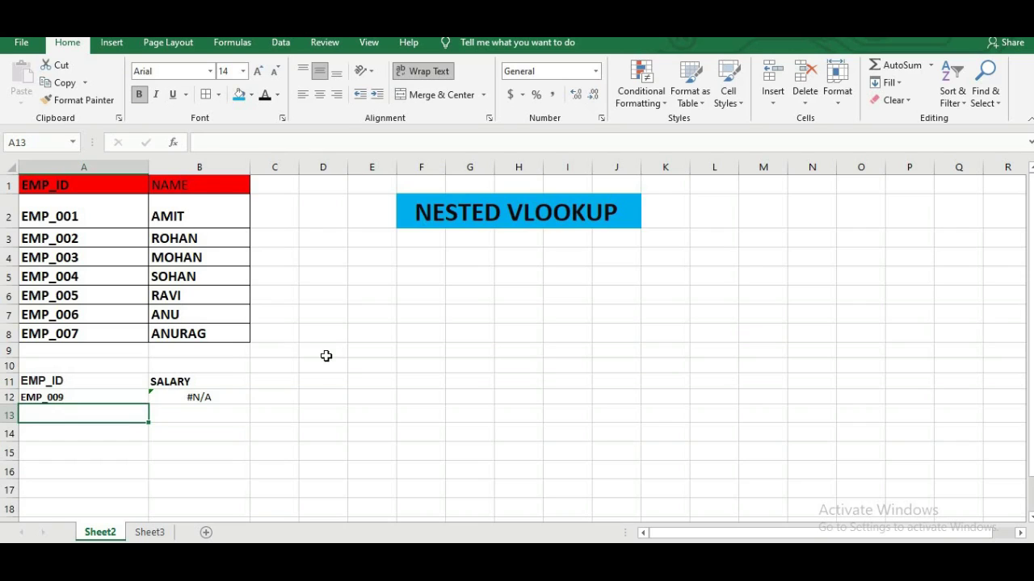
# Step: Wrap B12's nested VLOOKUP in an IFNA function that returns "EMP ID IS NOT VALID" when no match is found
pyautogui.click(236, 398)
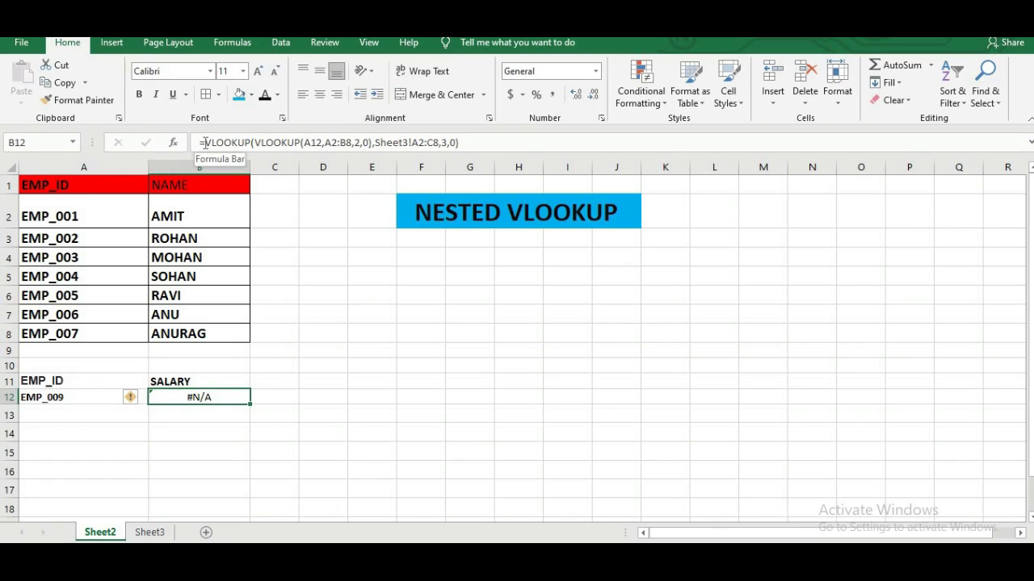
pyautogui.click(205, 142)
pyautogui.write('I')
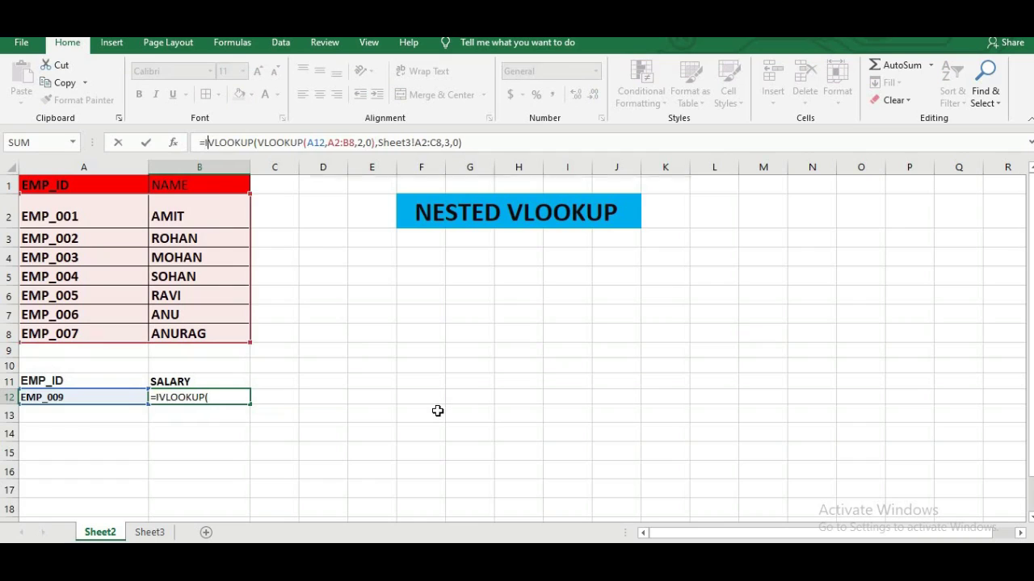
pyautogui.write('FNA')
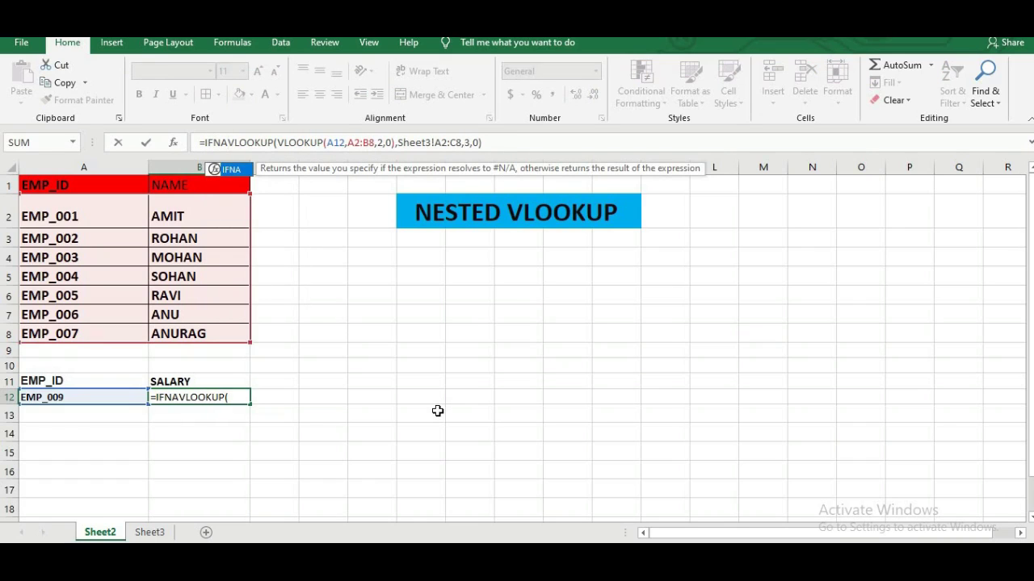
pyautogui.write('(')
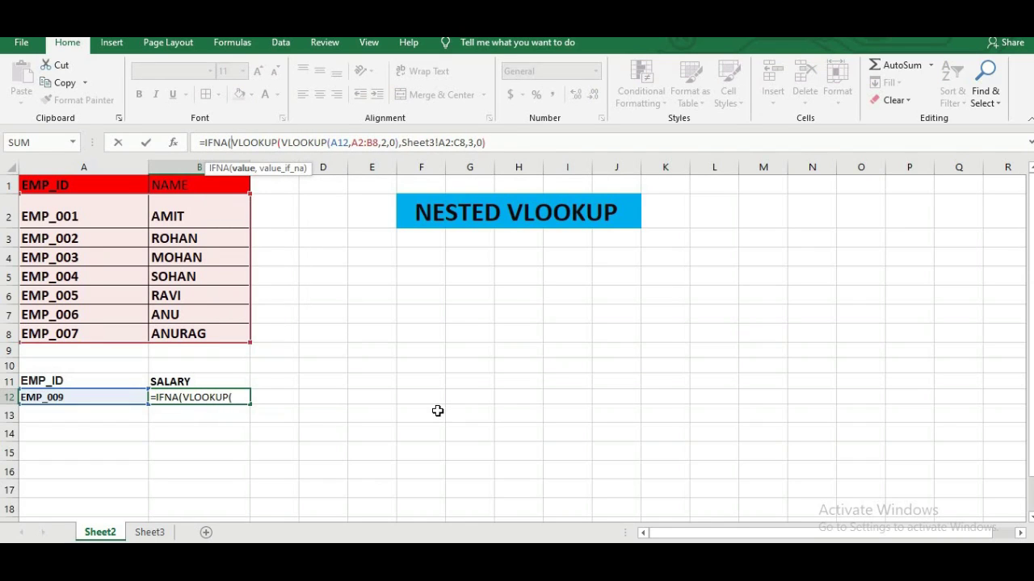
pyautogui.click(498, 141)
pyautogui.write(',"')
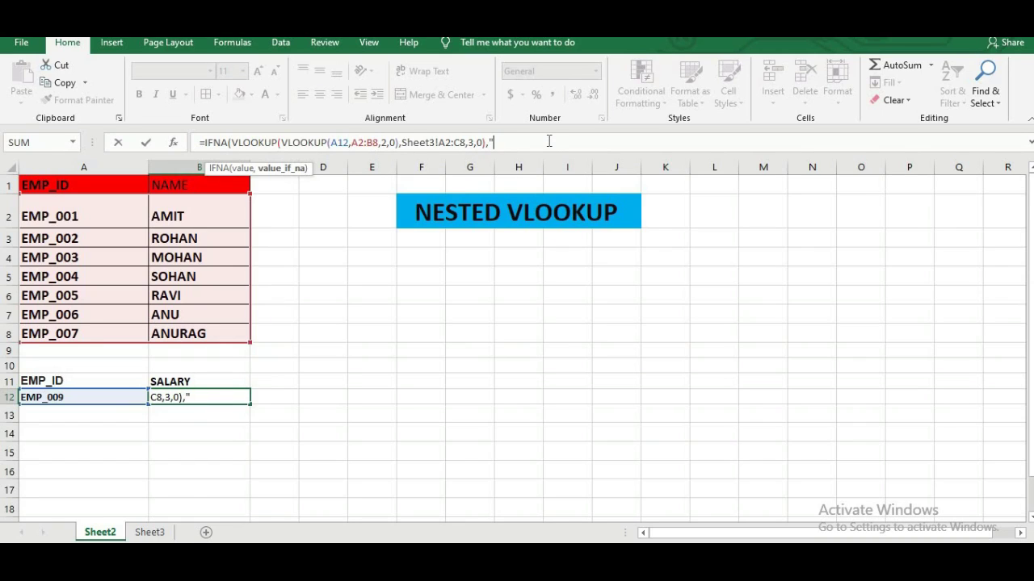
pyautogui.write('EMP ID IS NOT VALI')
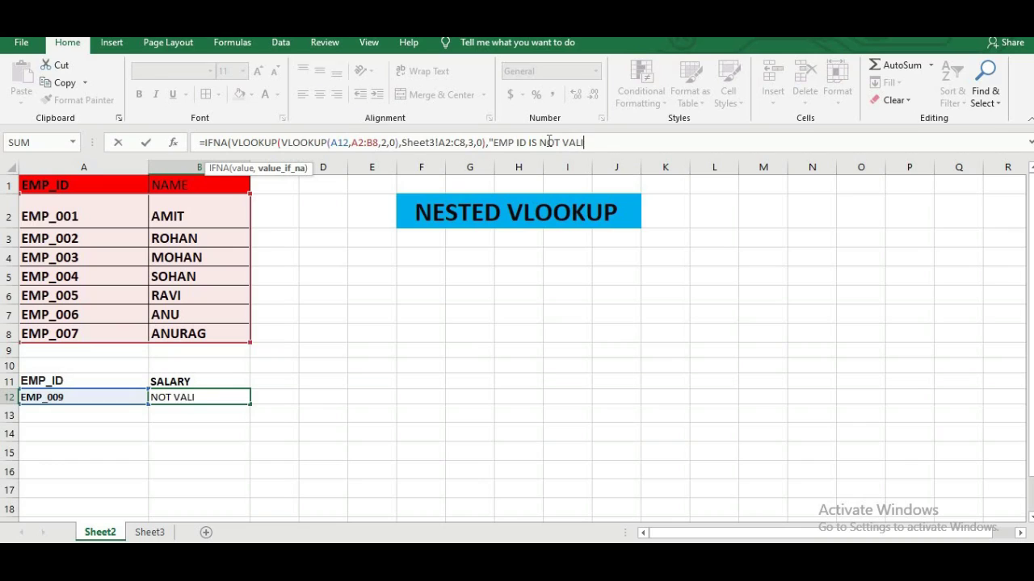
pyautogui.write('D")')
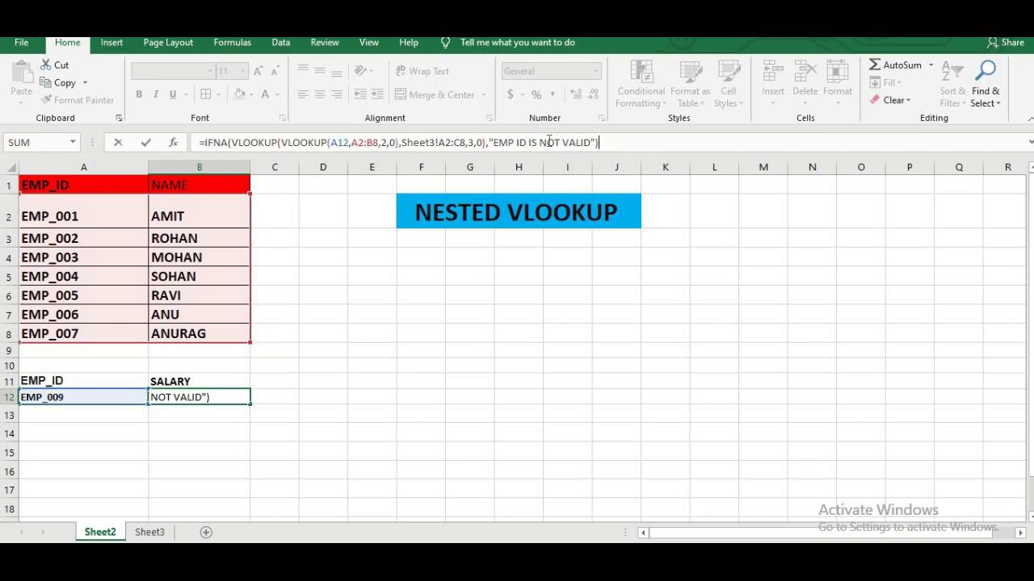
pyautogui.press('Return')
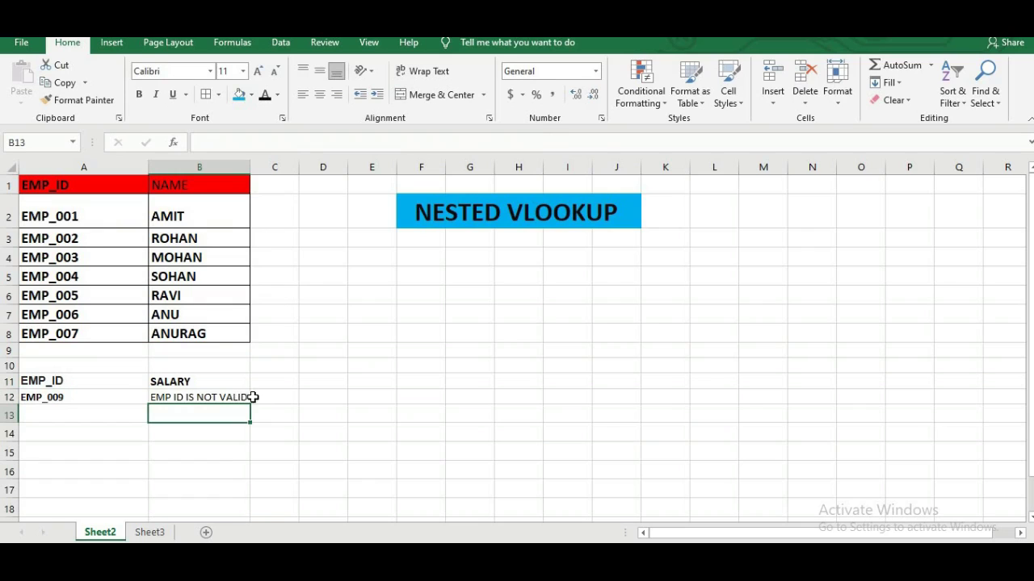
# Step: Set the lookup ID in cell A12 to the valid employee ID listed in cell A4
pyautogui.click(146, 398)
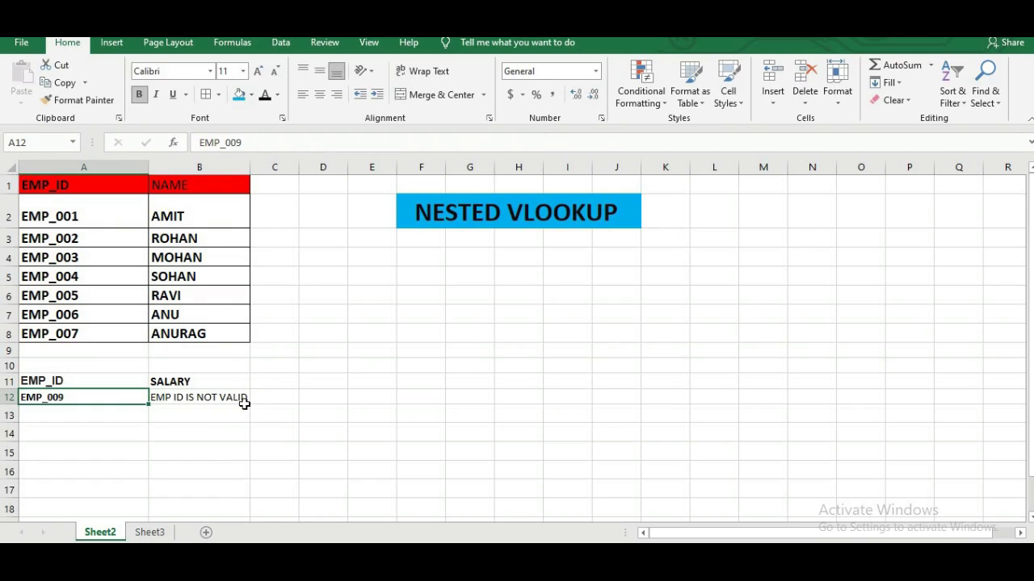
pyautogui.write('EMP_00')
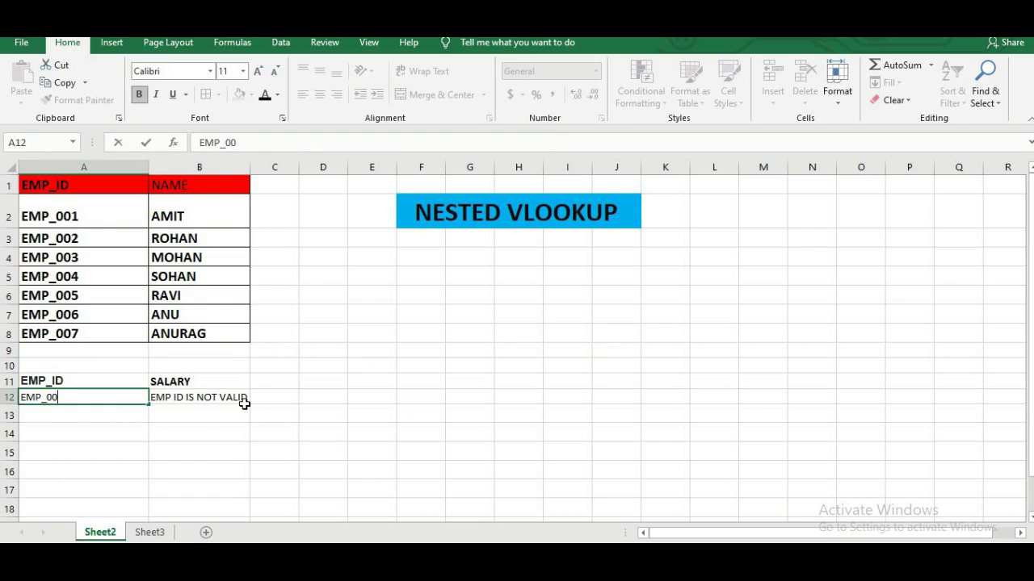
pyautogui.write('3')
pyautogui.press('Return')
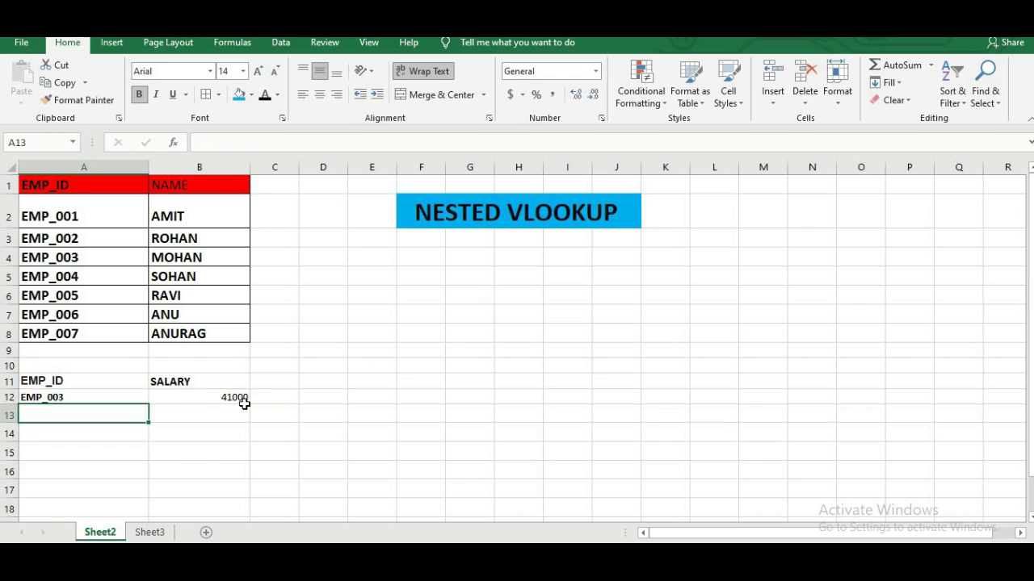